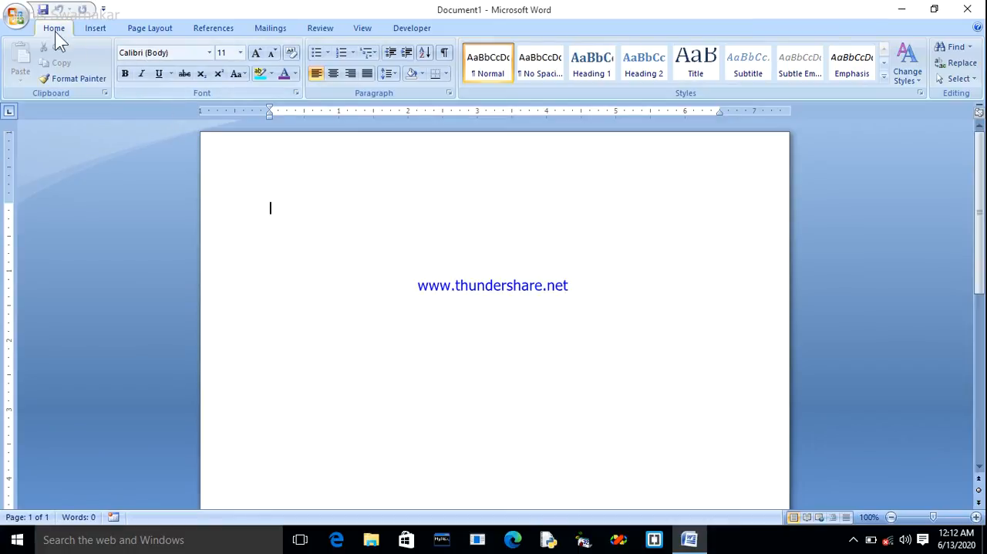
# Insert a table with four columns and one row into the blank document.
pyautogui.click(95, 29)
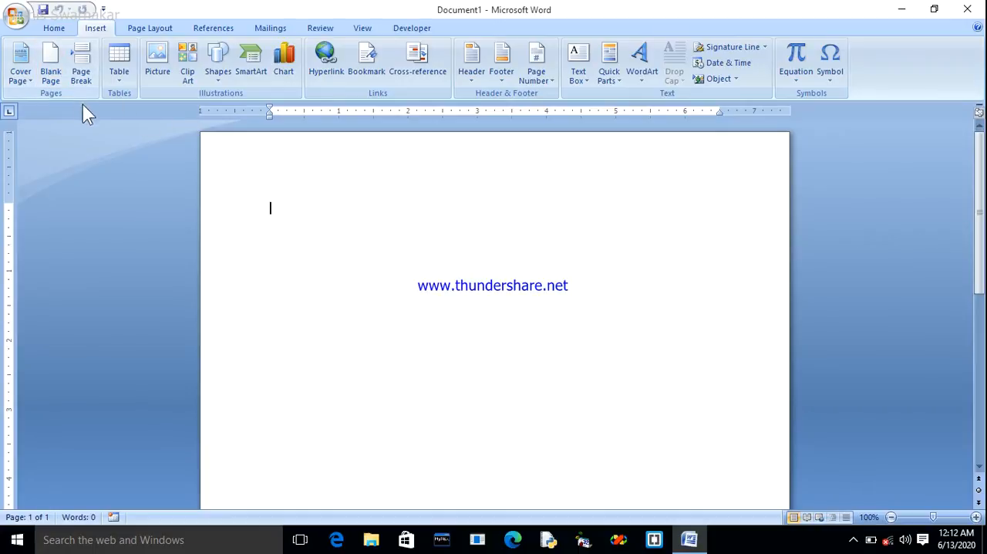
pyautogui.click(117, 64)
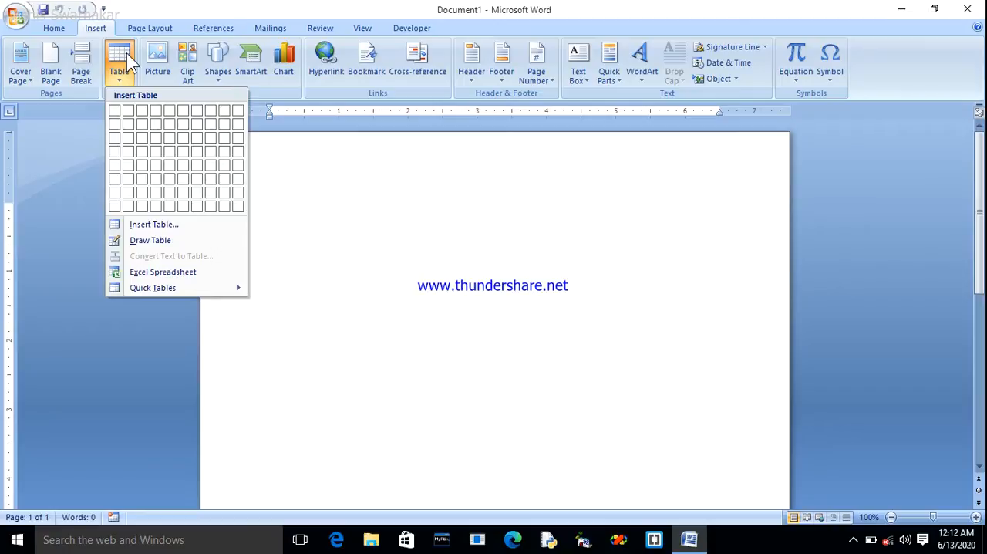
pyautogui.click(157, 113)
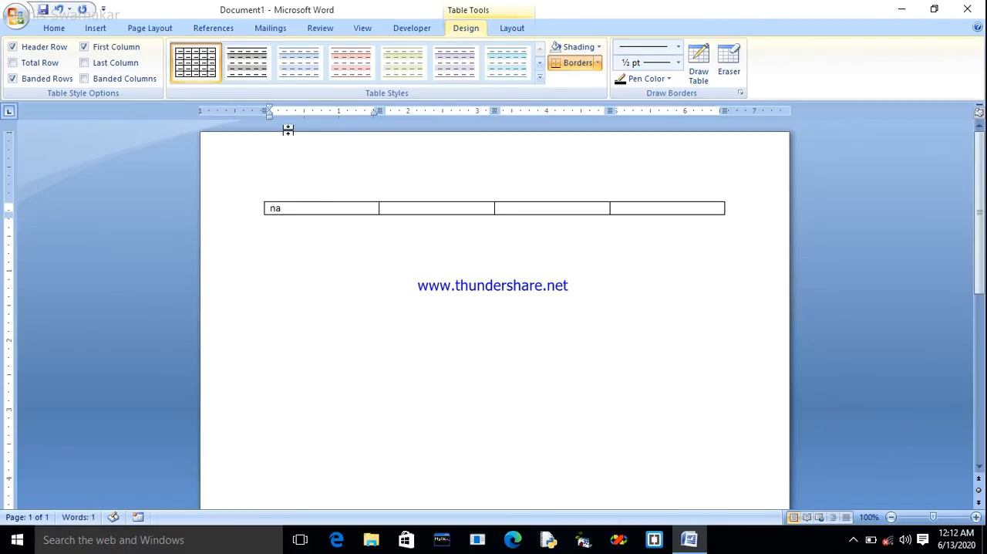
# Fill the header row with NAME, SALE IN JAN, SALE IN FEB and Total.
pyautogui.write('NAME')
pyautogui.press('Tab')
pyautogui.write('SALE')
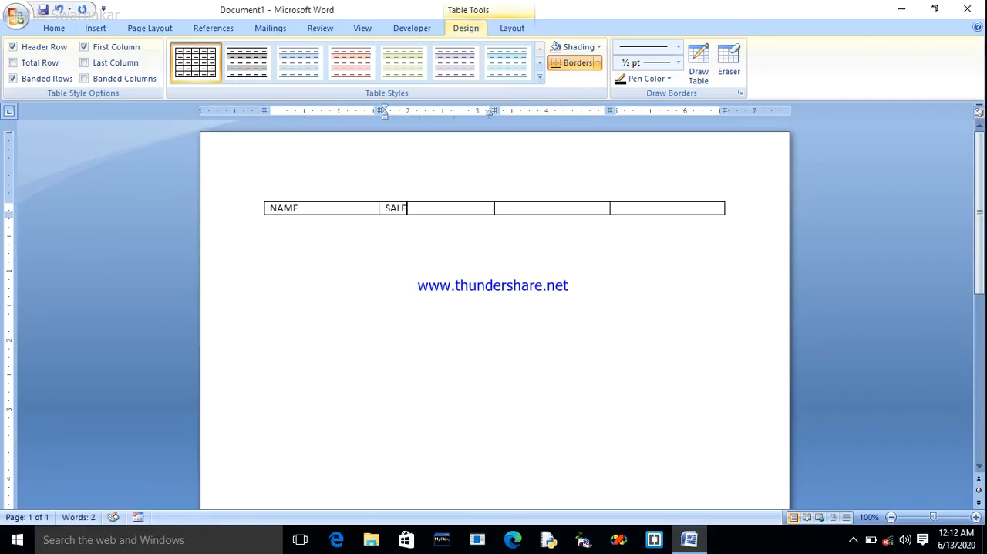
pyautogui.write(' IN JAN')
pyautogui.press('Tab')
pyautogui.write('S')
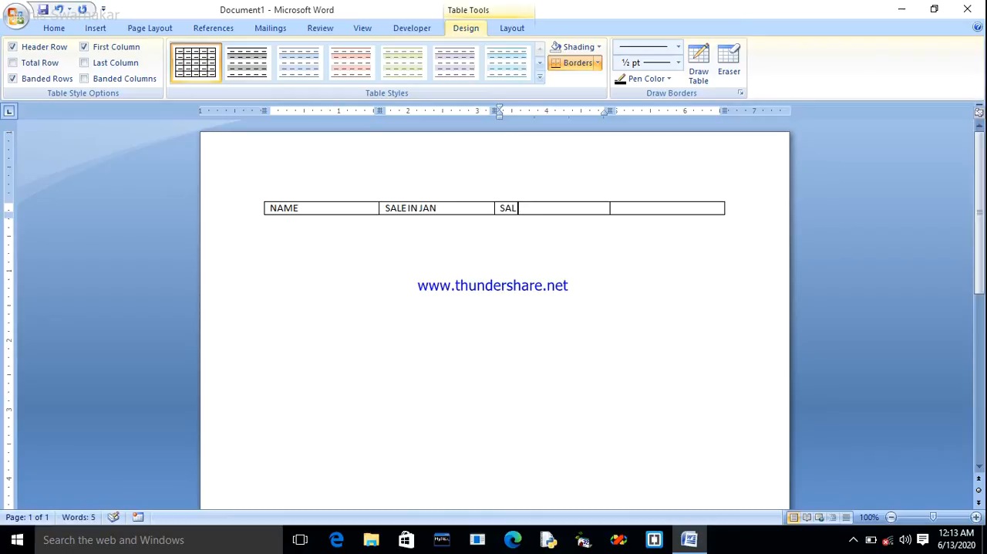
pyautogui.write('ALE IN FEB')
pyautogui.press('Tab')
pyautogui.write('Sale')
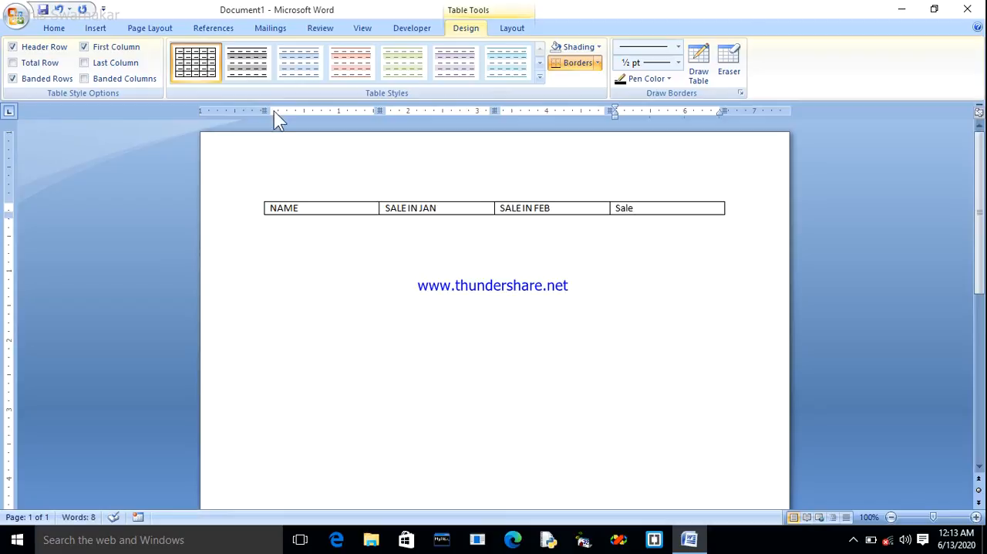
pyautogui.press('BackSpace')
pyautogui.press('BackSpace')
pyautogui.write('Total')
# Add a second table row with the first salesperson's full name, 25000 for January and 12500 for February.
pyautogui.press('Tab')
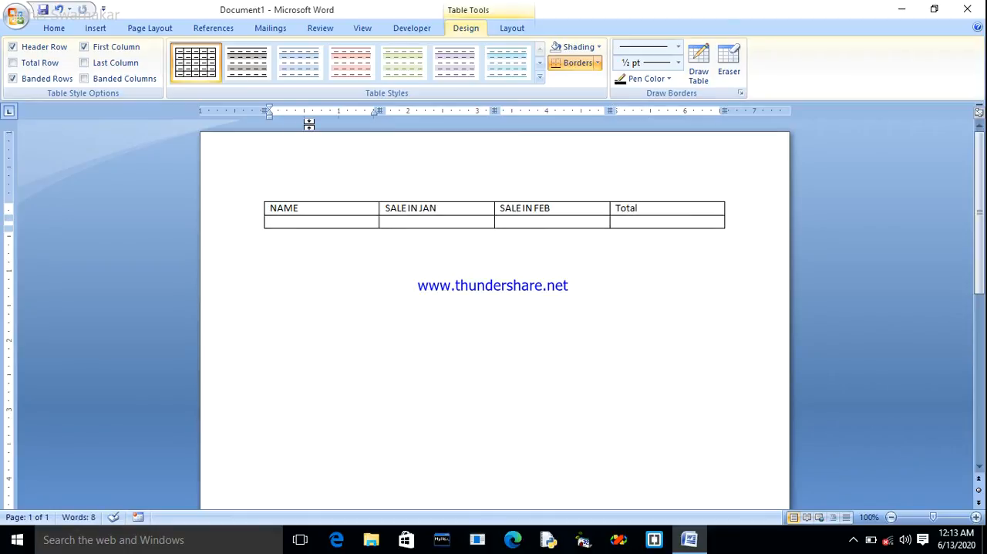
pyautogui.write('A')
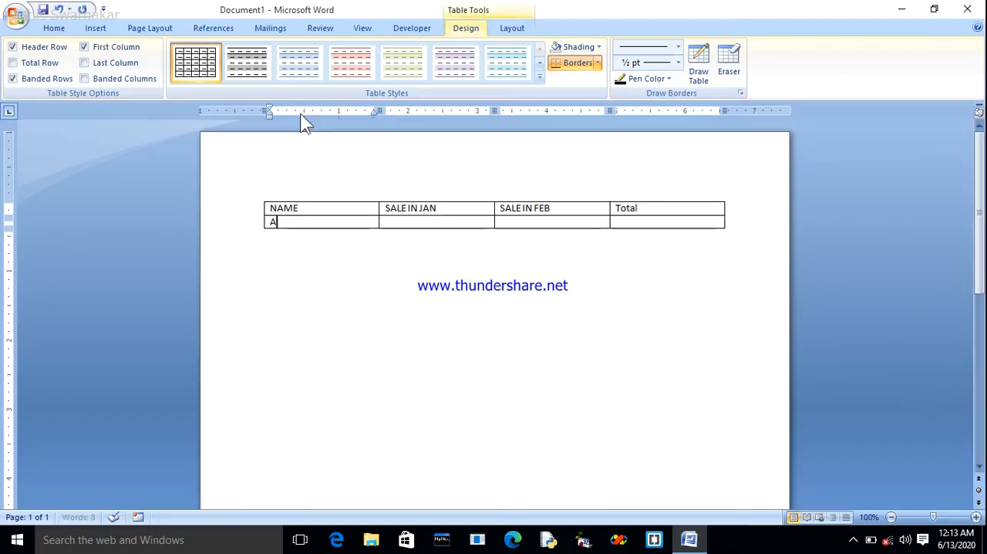
pyautogui.write('mit S')
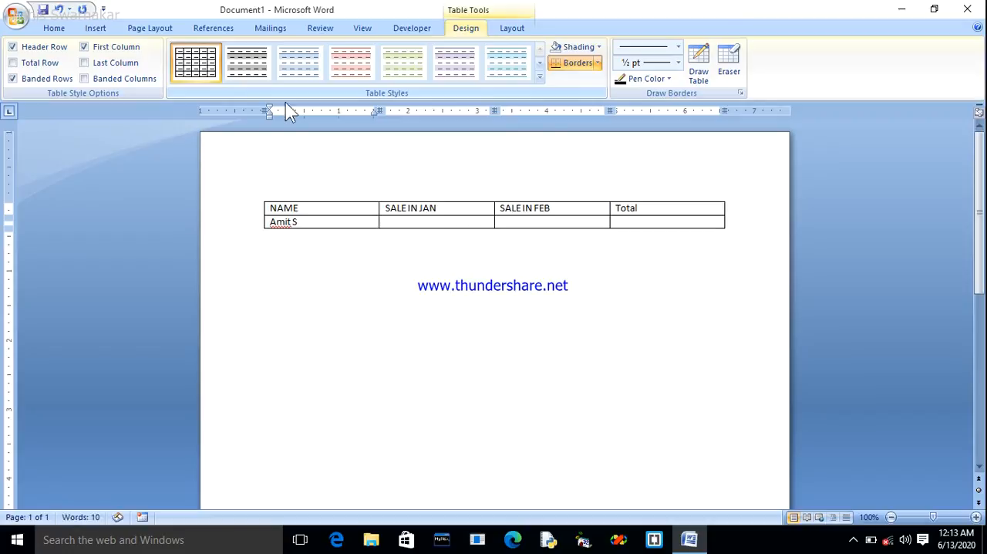
pyautogui.write('en')
pyautogui.press('Tab')
pyautogui.write('25')
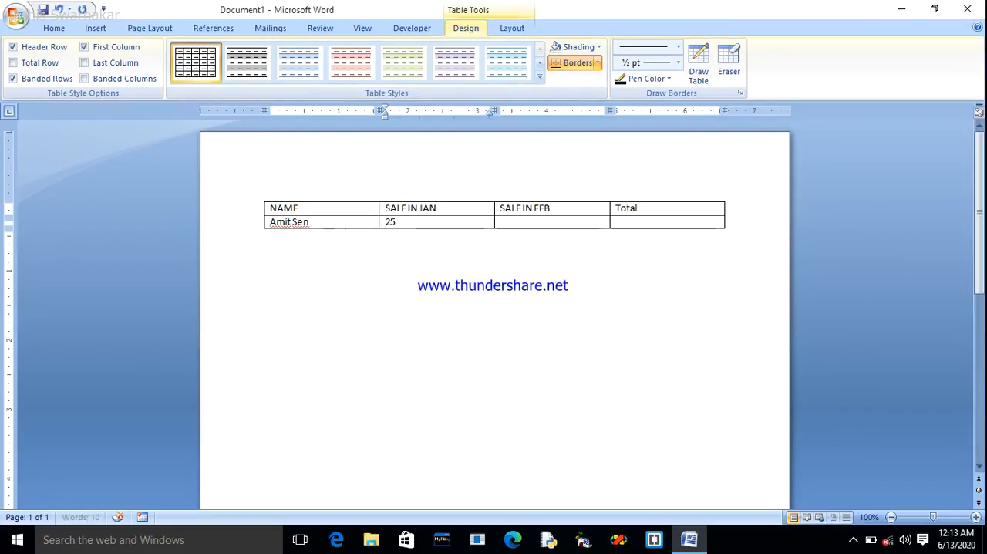
pyautogui.write('000')
pyautogui.press('Tab')
pyautogui.write('12500')
pyautogui.press('Tab')
# Add a third table row with the second salesperson's full name, 45000 for January and 65000 for February.
pyautogui.press('Tab')
pyautogui.write('Rahul Das')
pyautogui.press('Tab')
pyautogui.write('45000')
pyautogui.press('Tab')
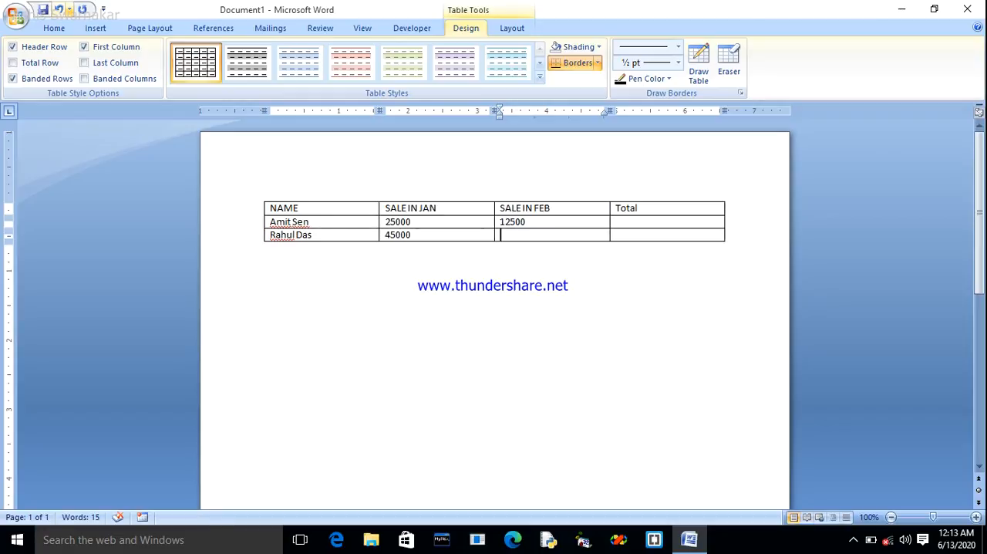
pyautogui.write('65000')
pyautogui.press('Tab')
pyautogui.press('Tab')
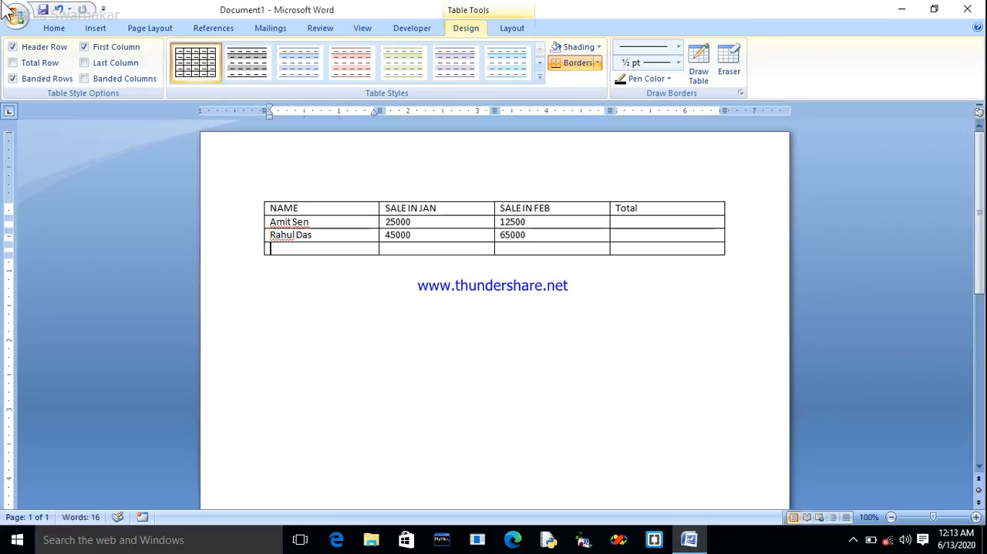
# Add a fourth table row with the third salesperson's full name, 25000 for January and 45600 for February.
pyautogui.write('SudipR')
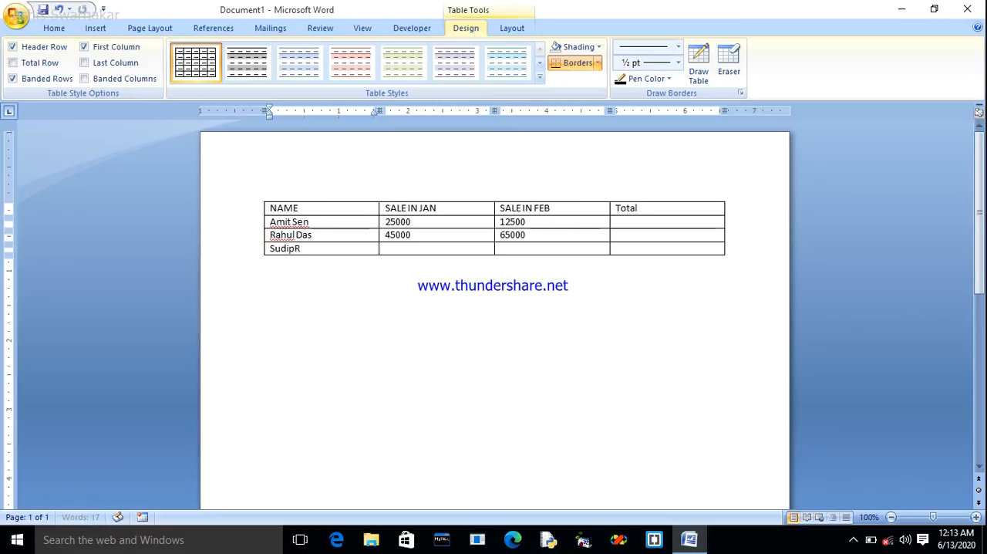
pyautogui.press('BackSpace')
pyautogui.press('BackSpace')
pyautogui.press('BackSpace')
pyautogui.write('Roy ')
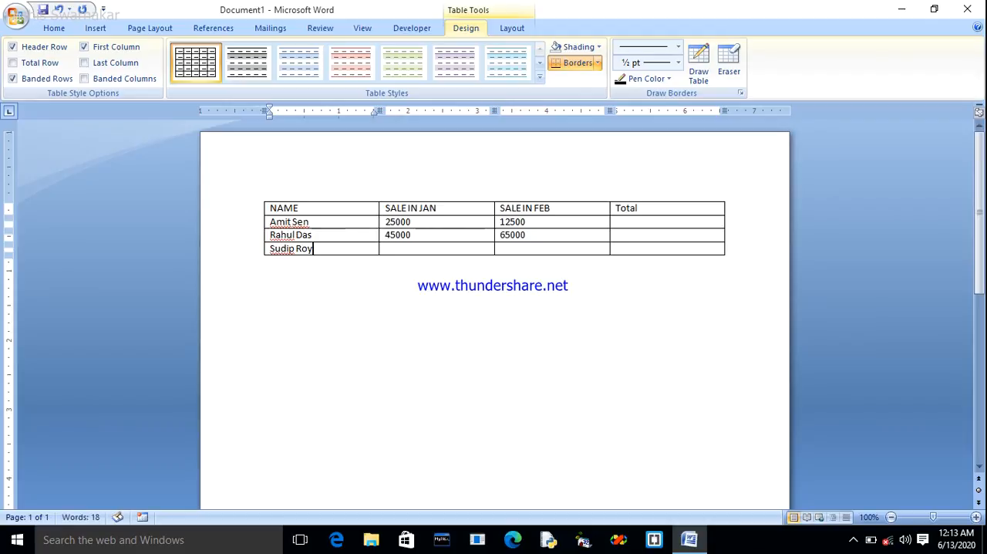
pyautogui.write('25000')
pyautogui.press('Tab')
pyautogui.write('4')
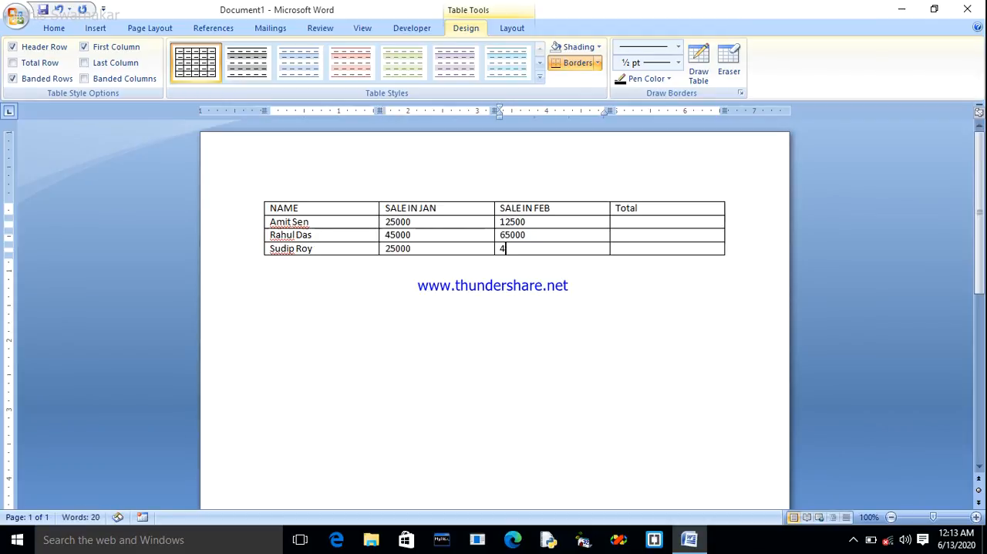
pyautogui.write('5600')
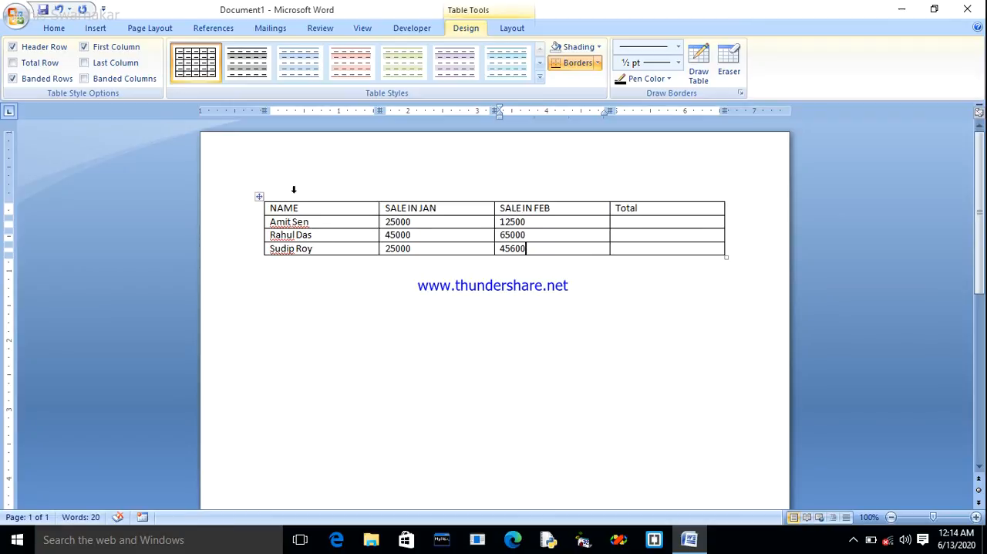
pyautogui.click(416, 192)
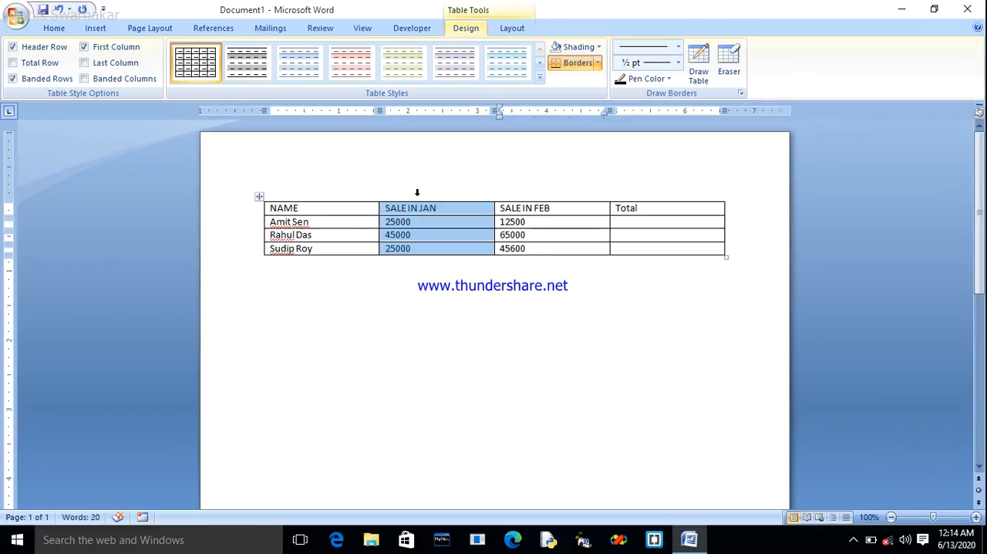
pyautogui.click(543, 193)
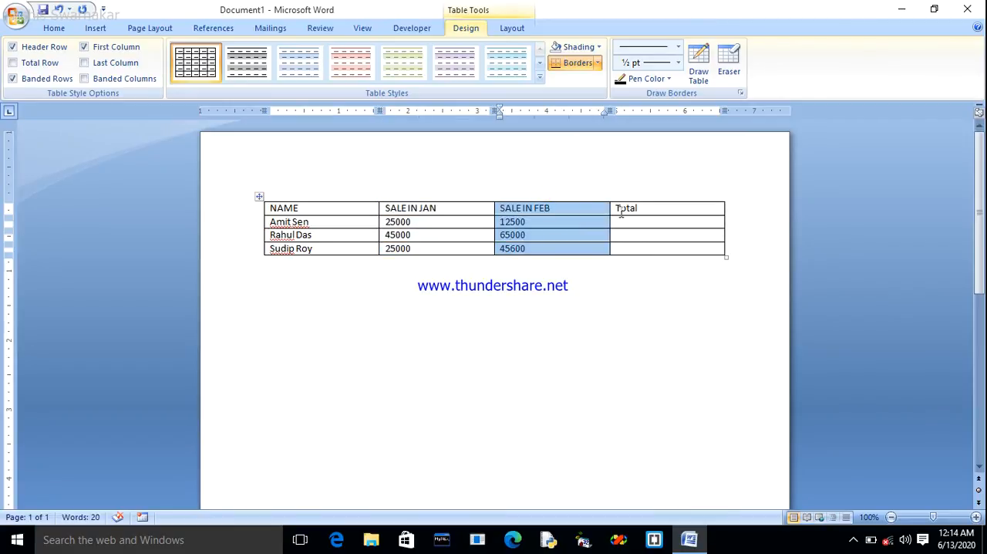
# Add an empty row at the end of the sales table.
pyautogui.click(626, 224)
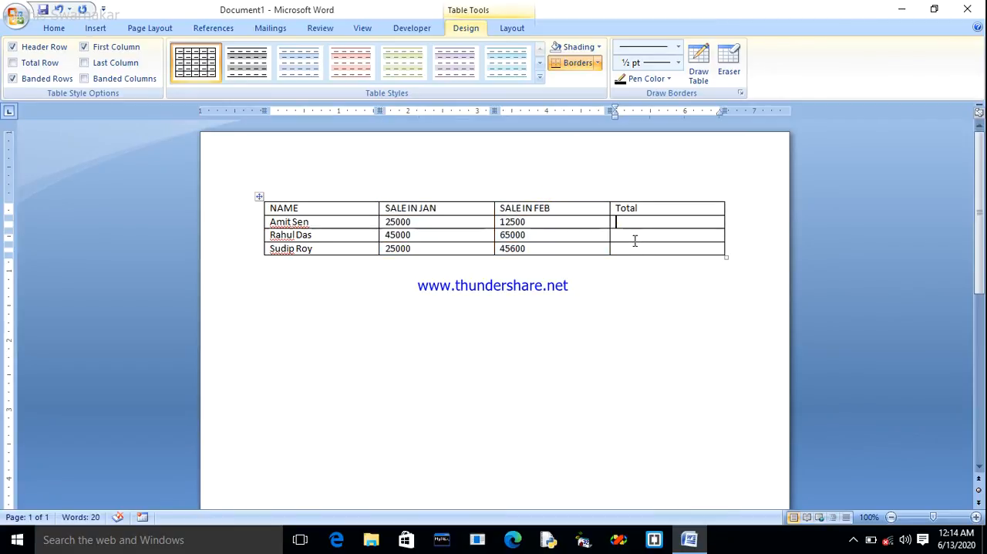
pyautogui.hotkey('shift', 'Tab')
pyautogui.press('Tab')
pyautogui.press('Tab')
pyautogui.press('Tab')
pyautogui.press('Tab')
pyautogui.press('Tab')
pyautogui.press('Tab')
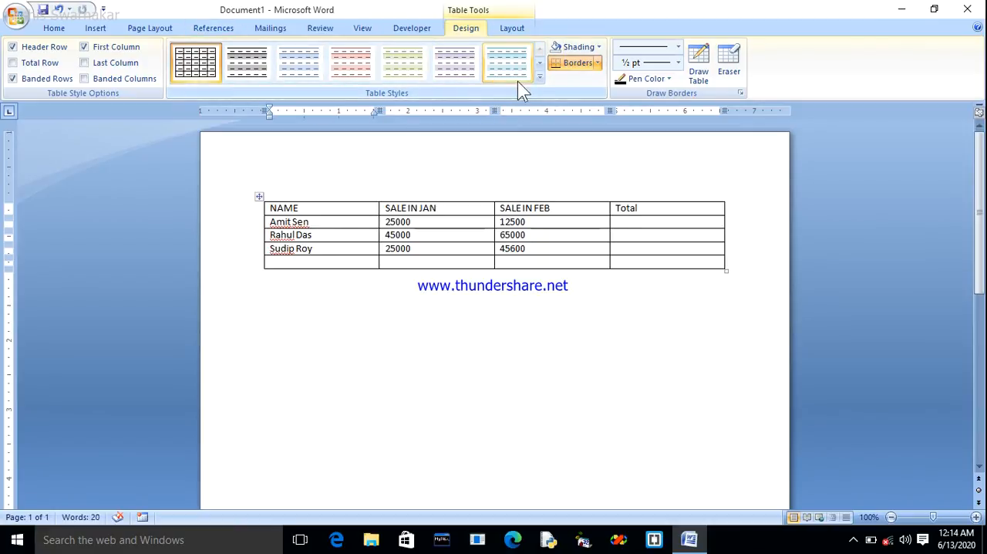
# Apply the Medium Shading 2 style to the table and label the empty last row Total.
pyautogui.click(540, 80)
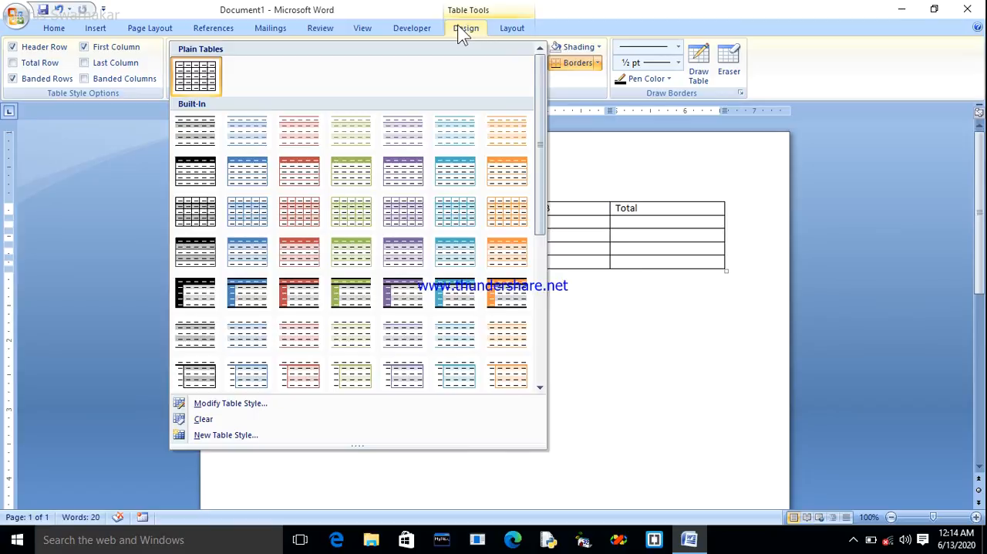
pyautogui.press('Escape')
pyautogui.click(540, 76)
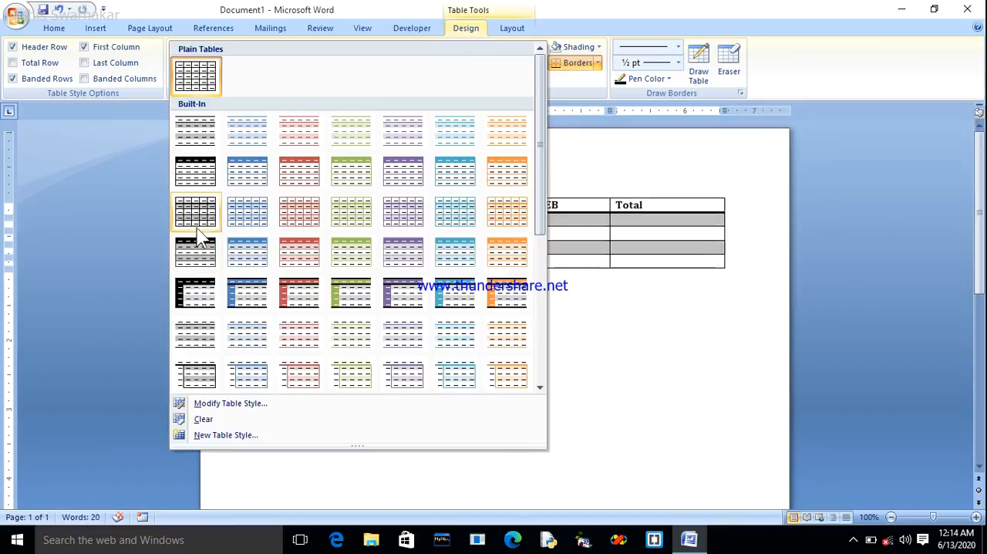
pyautogui.click(201, 302)
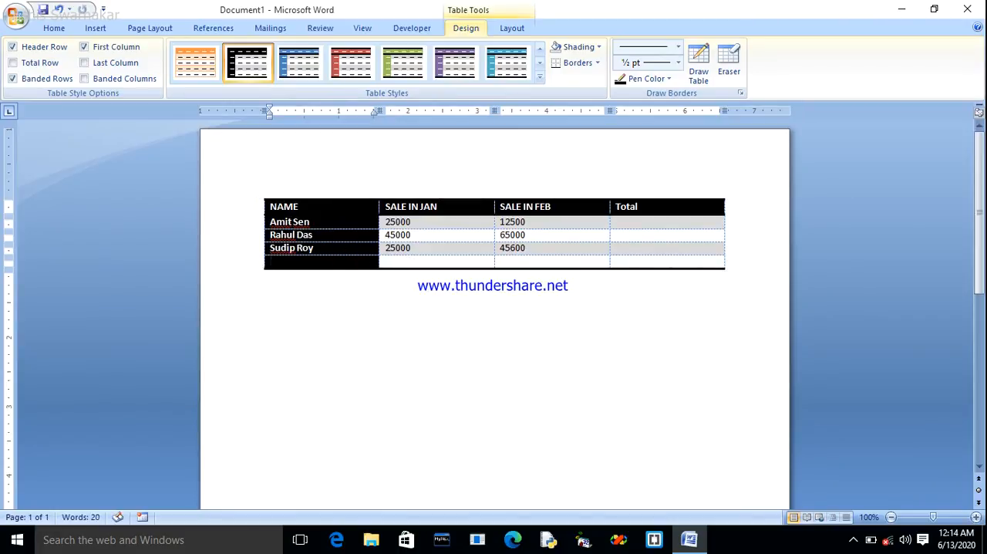
pyautogui.write('Total')
pyautogui.press('Tab')
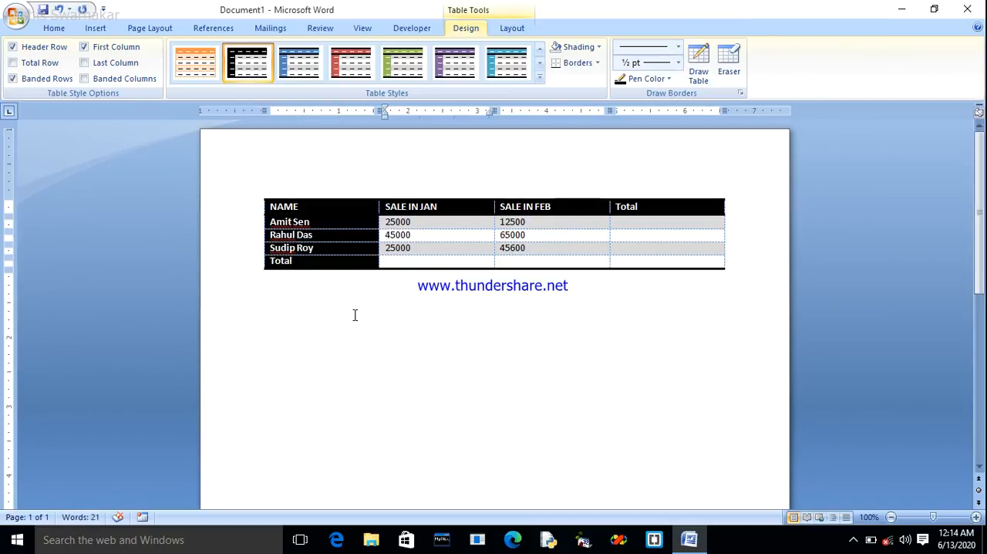
pyautogui.click(429, 186)
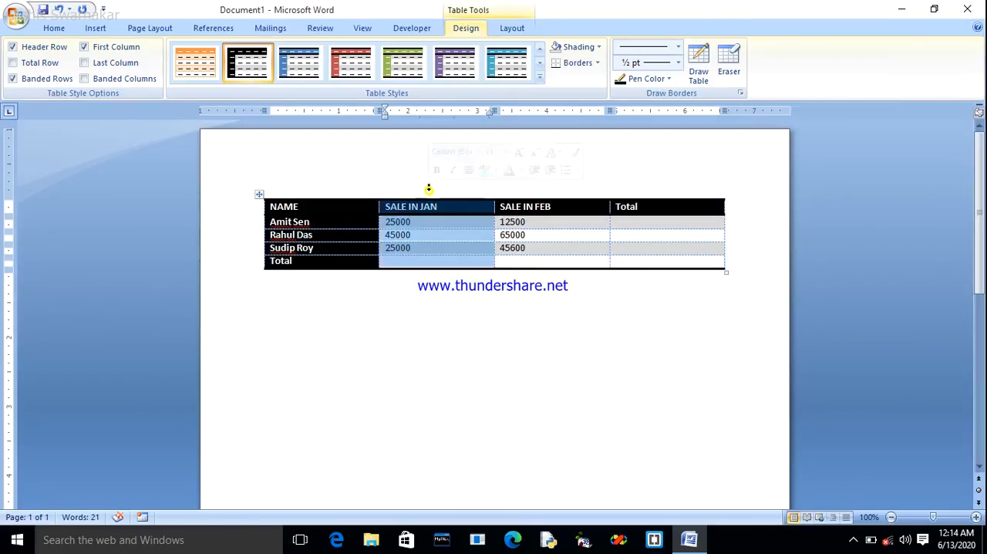
pyautogui.click(539, 186)
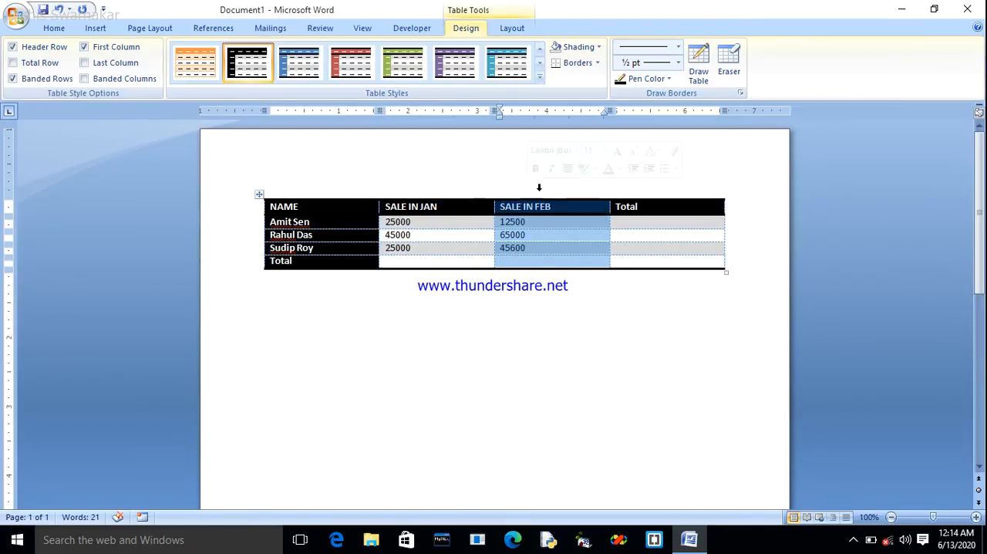
pyautogui.click(651, 188)
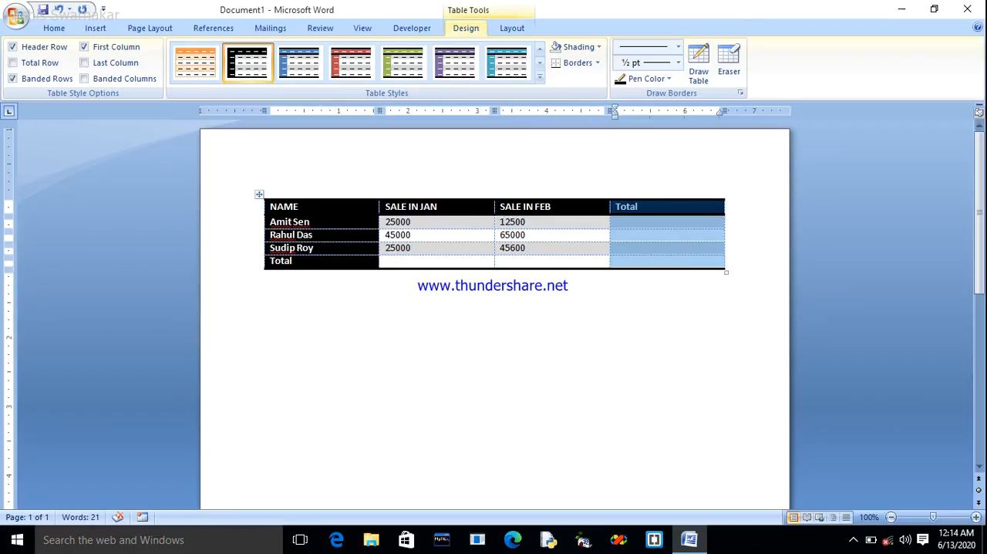
pyautogui.click(426, 262)
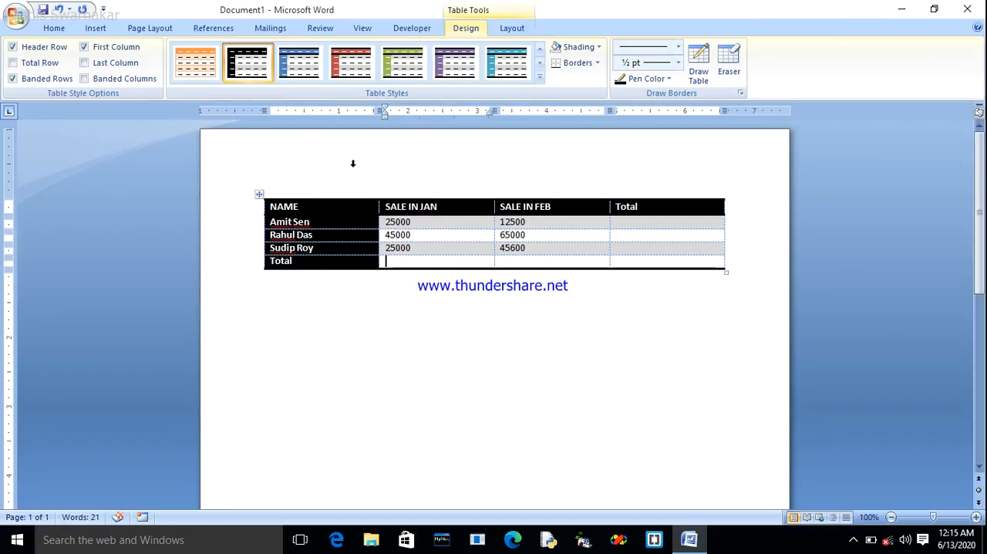
pyautogui.click(430, 28)
pyautogui.click(509, 22)
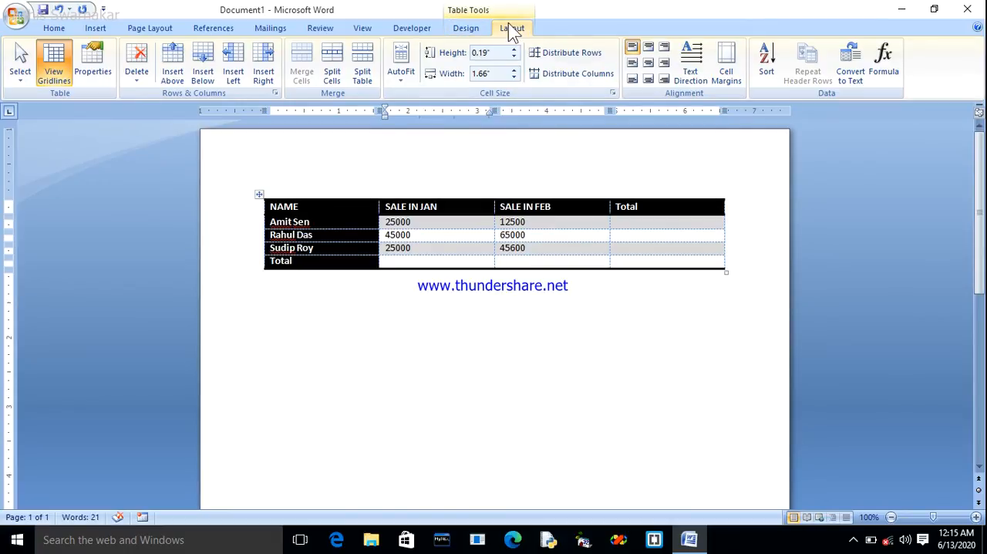
pyautogui.click(887, 72)
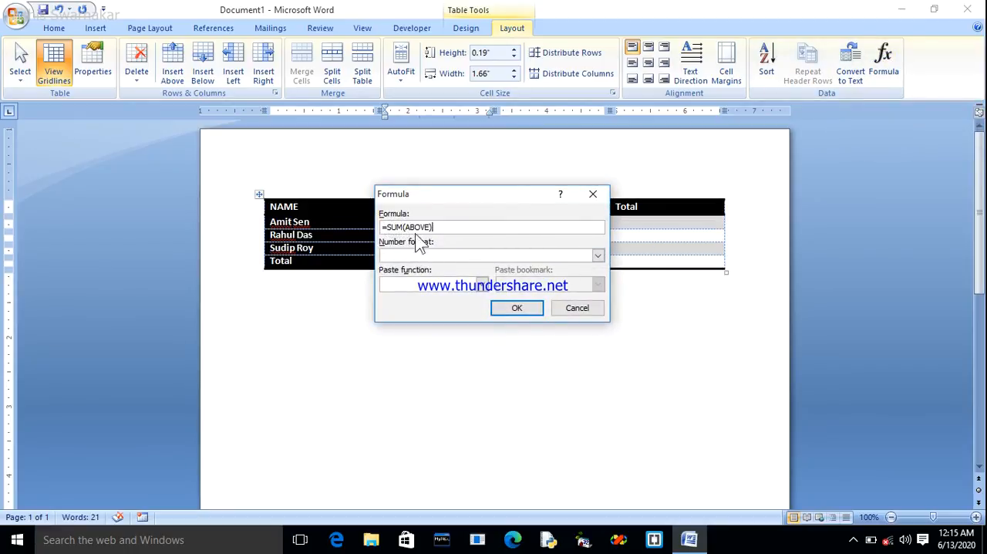
pyautogui.moveTo(501, 195); pyautogui.dragTo(643, 153)
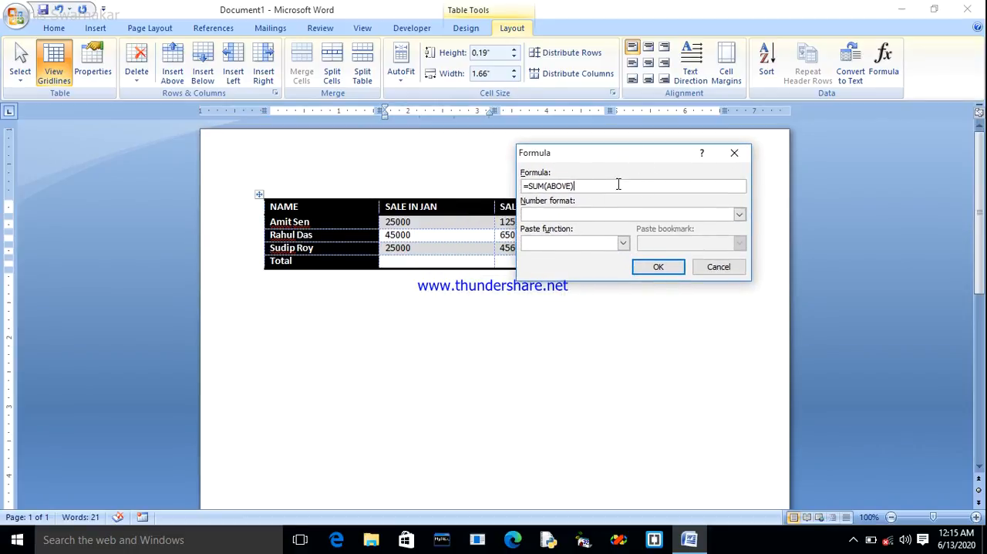
pyautogui.click(734, 153)
# Insert the formula =SUM(ABOVE) in the Total row's SALE IN JAN cell.
pyautogui.click(420, 260)
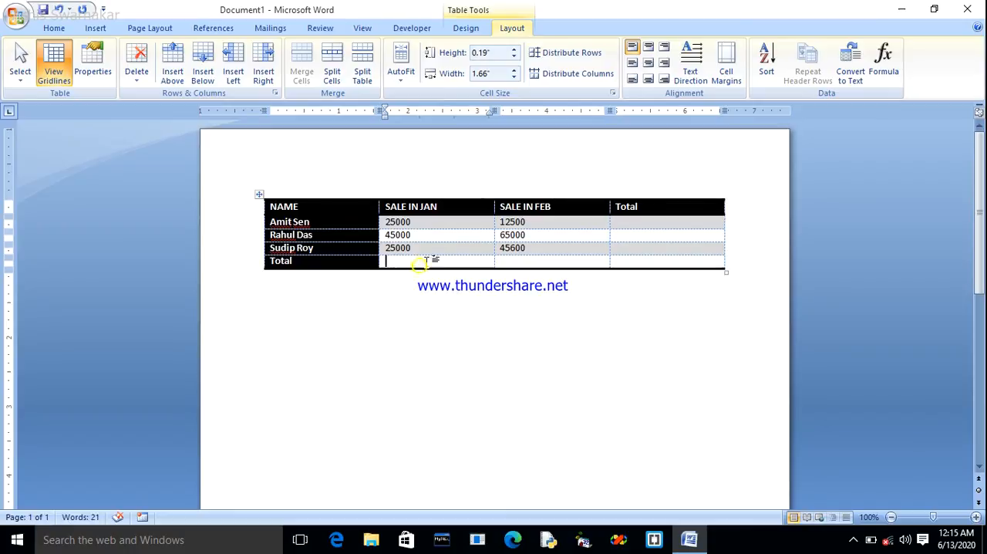
pyautogui.click(886, 75)
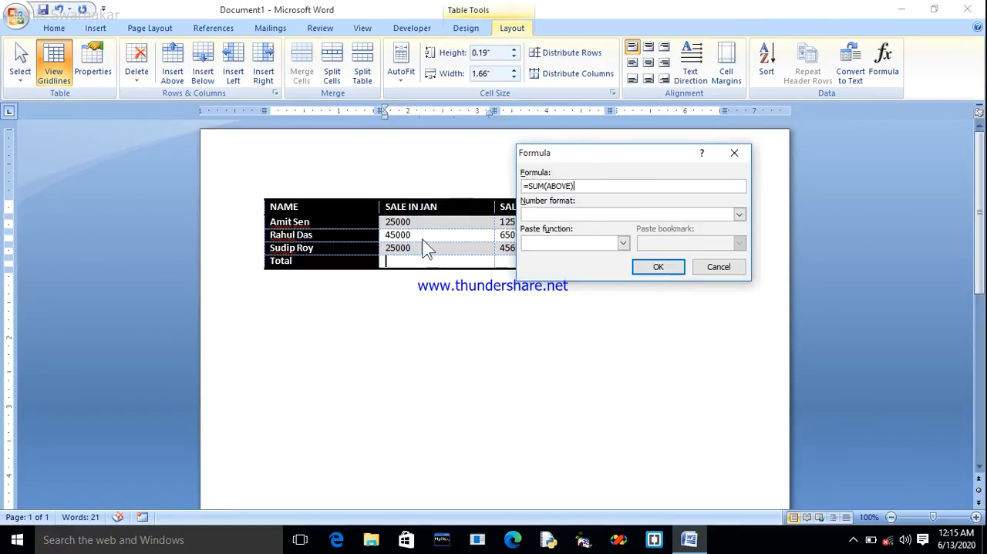
pyautogui.click(659, 270)
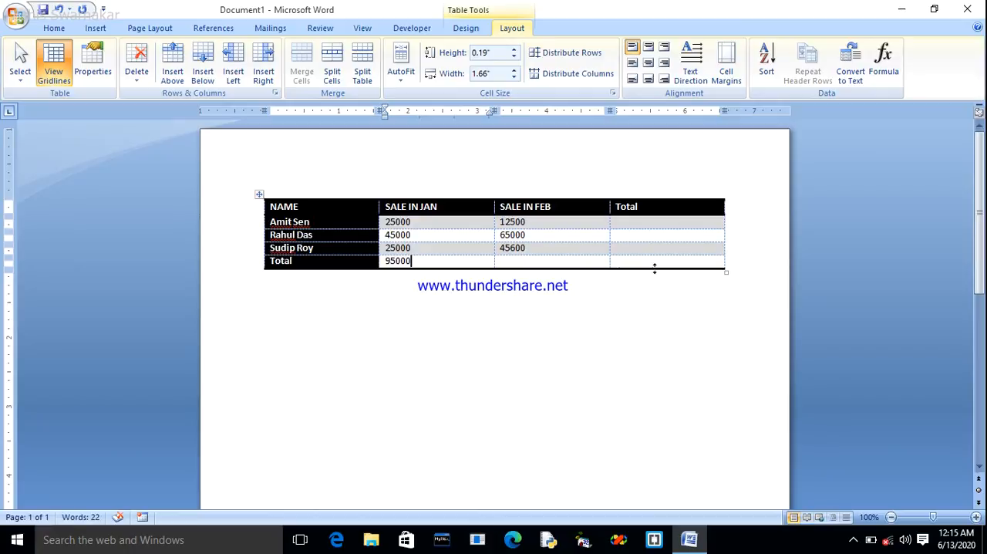
# Delete the formula result from the Total row's SALE IN JAN cell.
pyautogui.hotkey('shift', 'Home')
pyautogui.press('BackSpace')
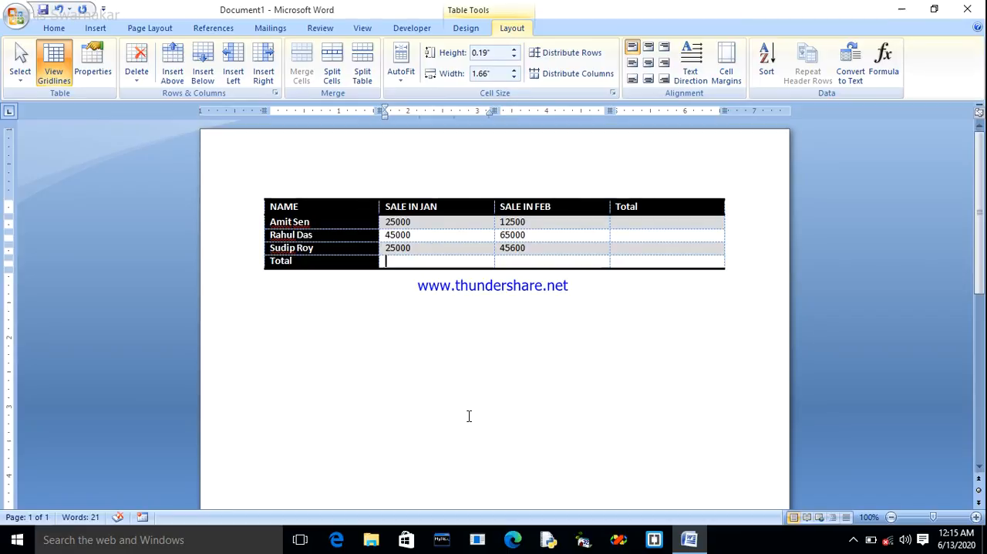
# Insert a blank field in the Total row's SALE IN JAN cell and begin its formula with =sum(.
pyautogui.hotkey('ctrl', 'F9')
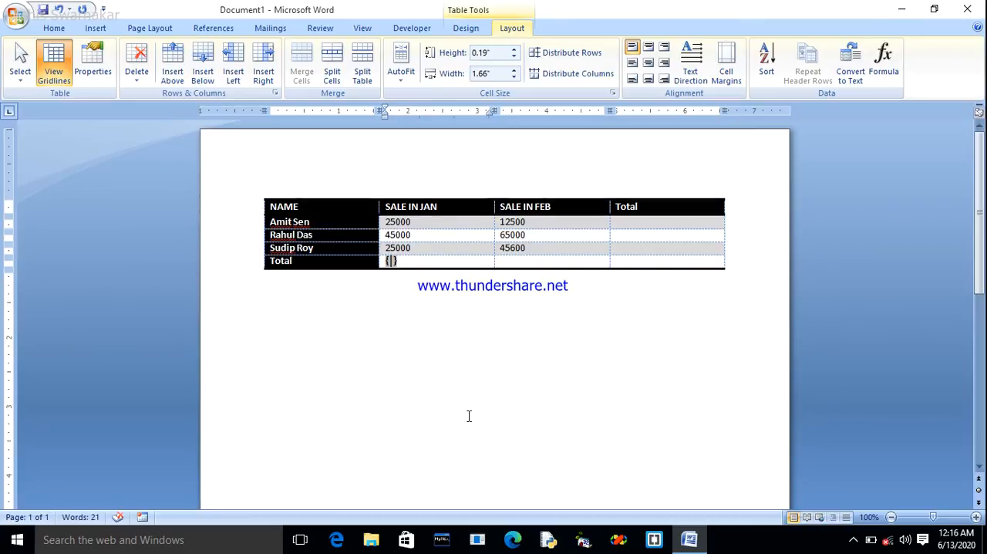
pyautogui.write('=')
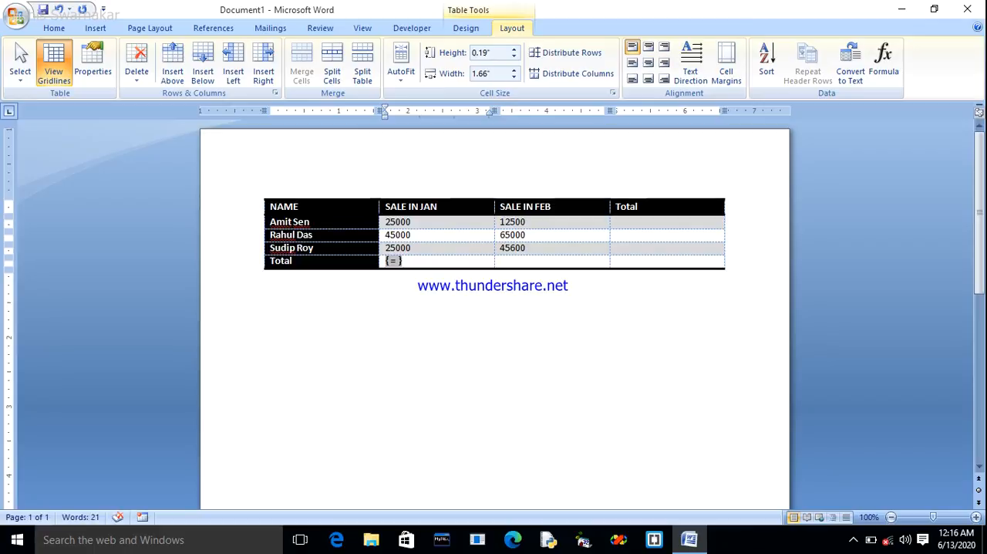
pyautogui.write('sum')
pyautogui.write('(')
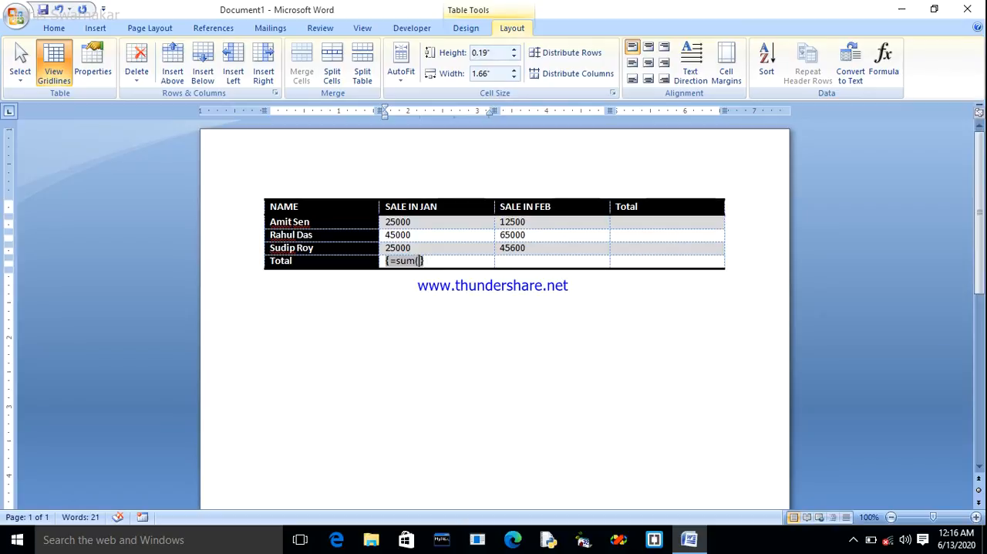
# Examine the table's columns and rows one by one to work out their cell references.
pyautogui.click(316, 175)
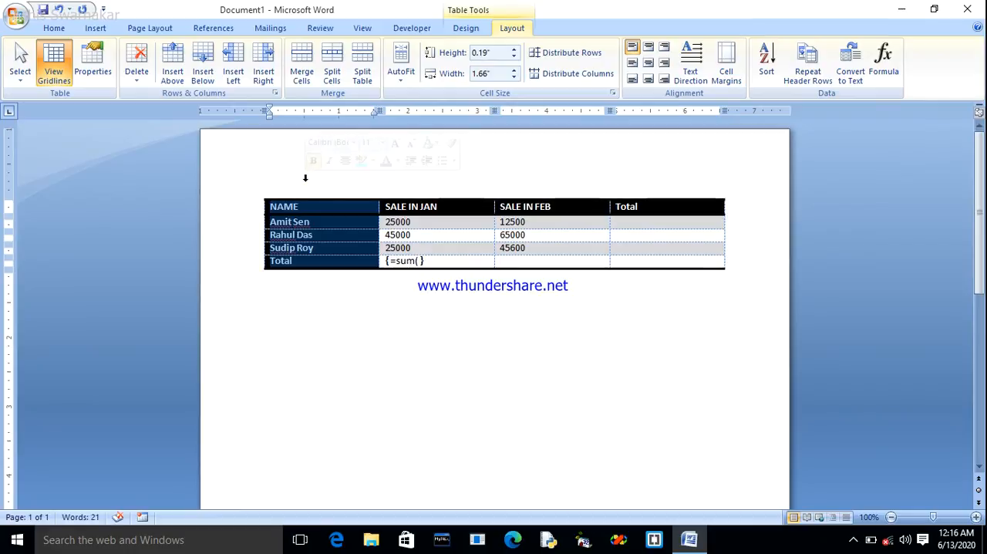
pyautogui.click(423, 181)
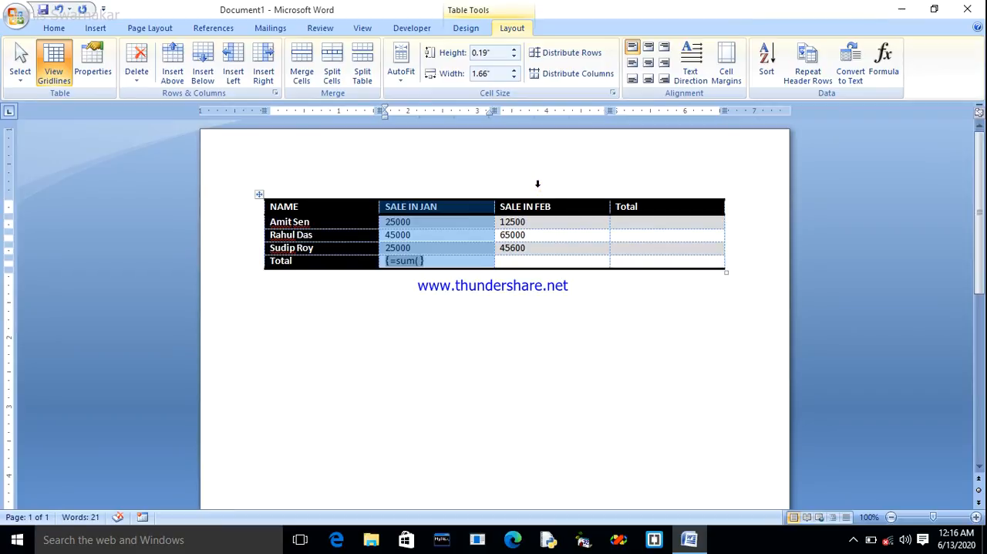
pyautogui.click(538, 185)
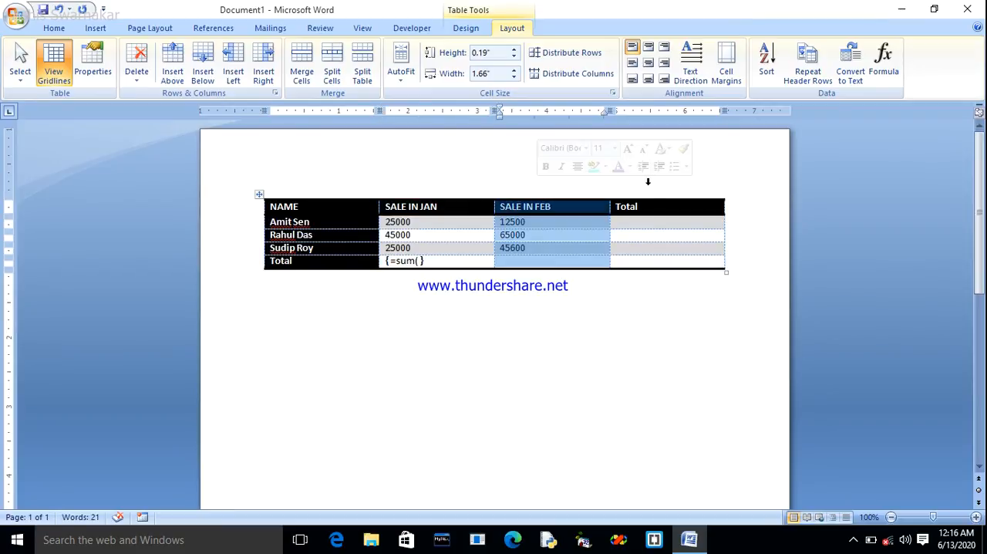
pyautogui.click(648, 181)
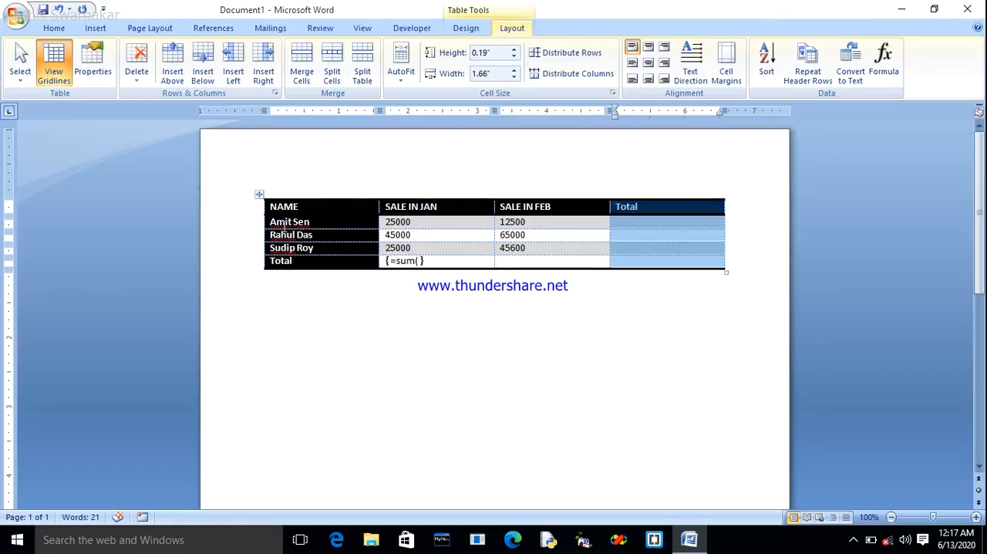
pyautogui.click(247, 226)
pyautogui.click(271, 282)
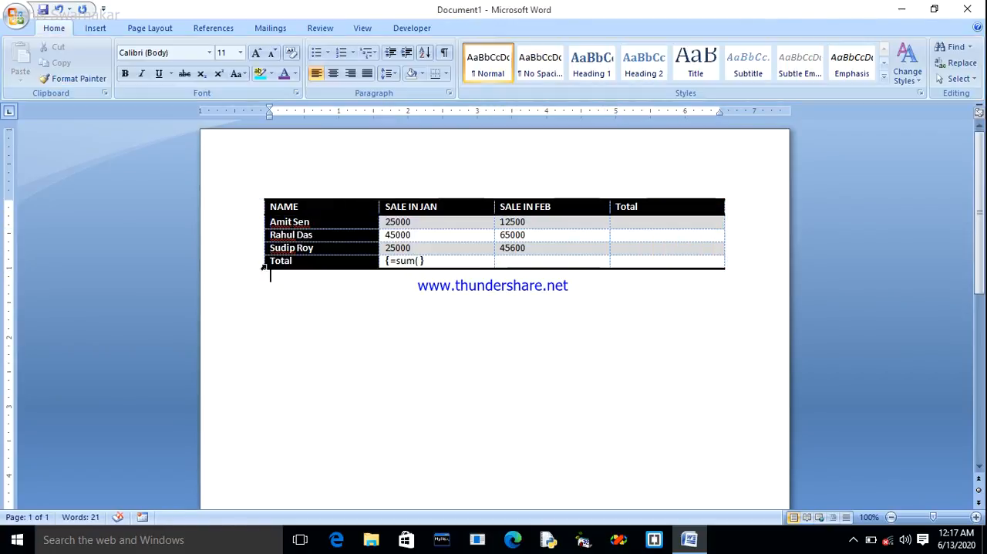
pyautogui.click(248, 238)
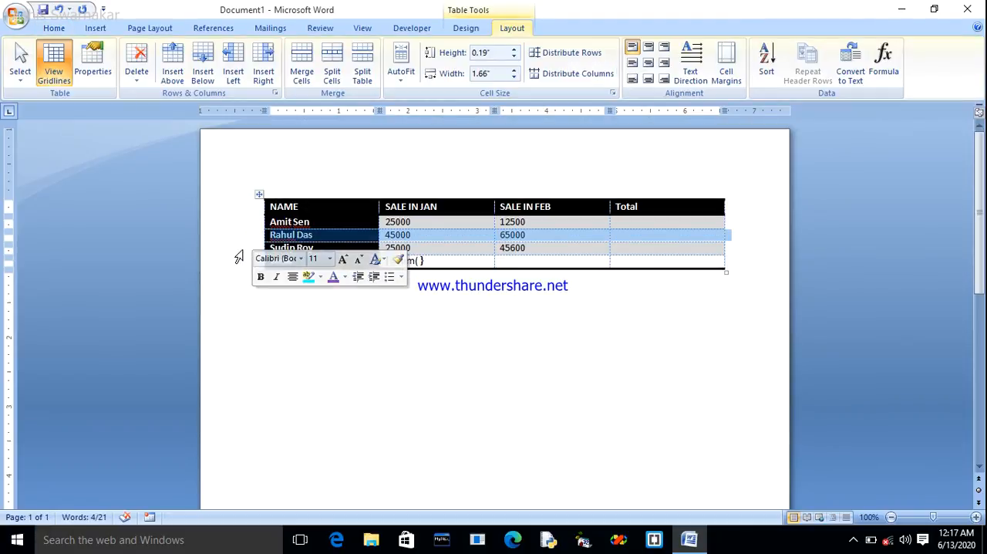
pyautogui.click(236, 250)
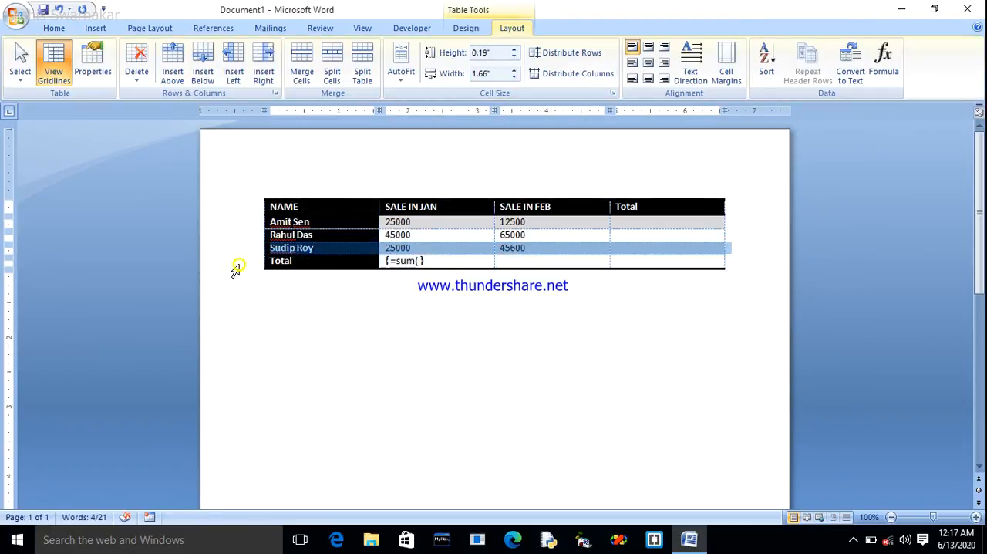
pyautogui.click(234, 264)
# Complete the SALE IN JAN total field as =sum(b2:b4) and update it to calculate the sum.
pyautogui.click(419, 261)
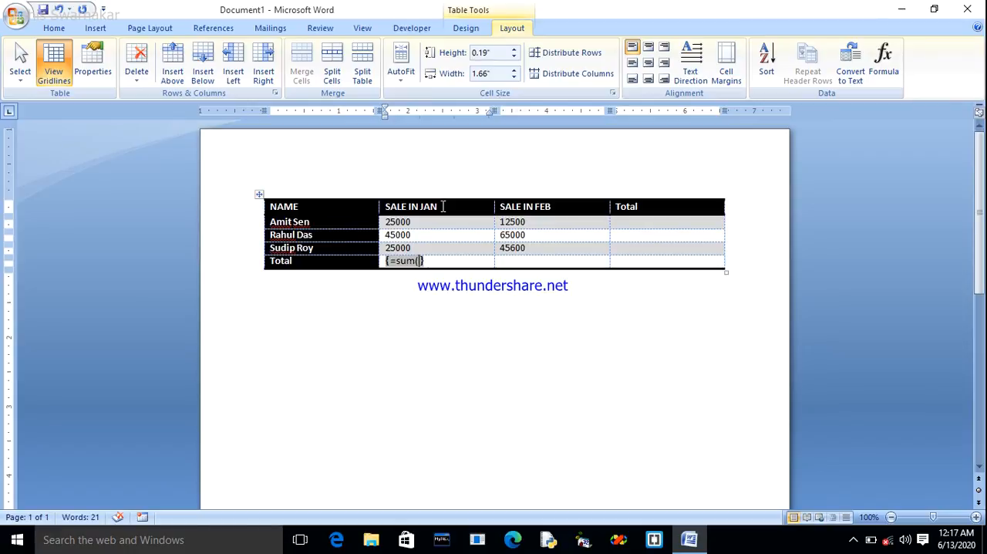
pyautogui.write('b')
pyautogui.write('2:')
pyautogui.write('b4)')
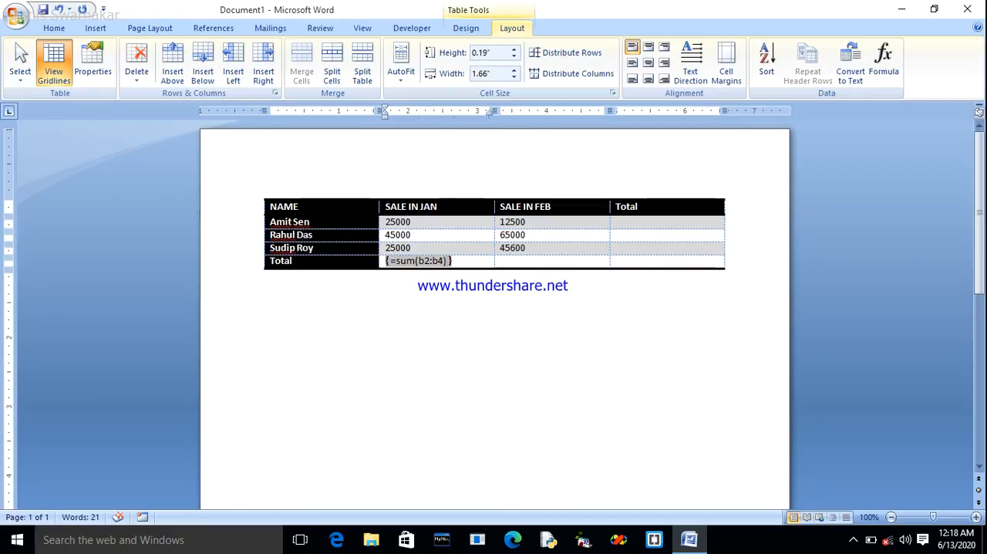
pyautogui.press('F9')
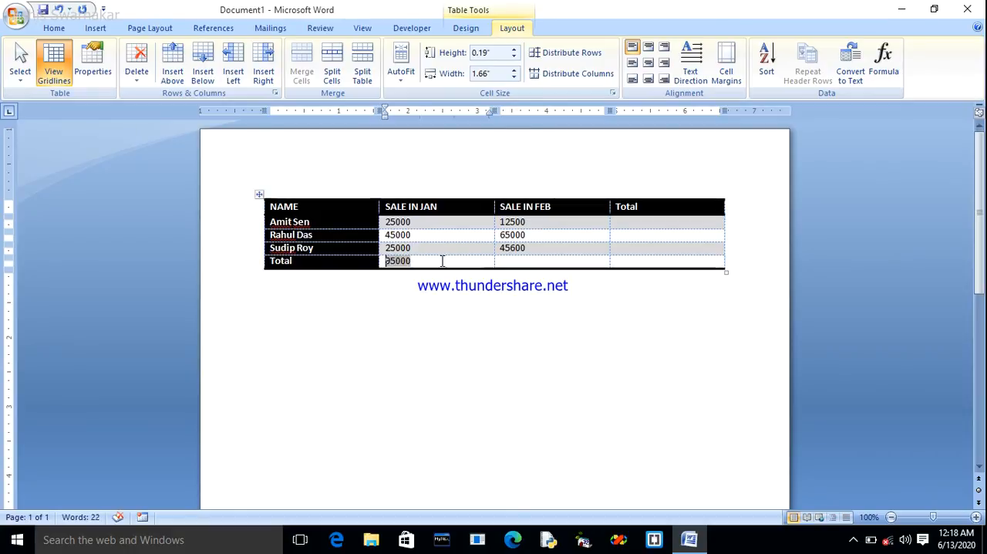
pyautogui.click(435, 265)
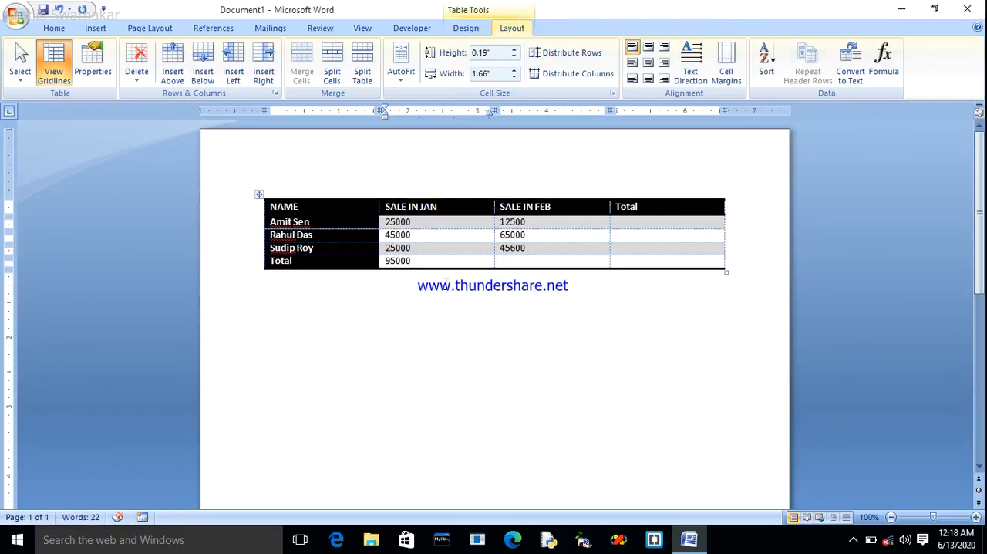
# Insert a field with the formula =sum(c2:c4) in the Total row's SALE IN FEB cell and update it.
pyautogui.click(525, 261)
pyautogui.hotkey('ctrl', 'F9')
pyautogui.write('=sum(')
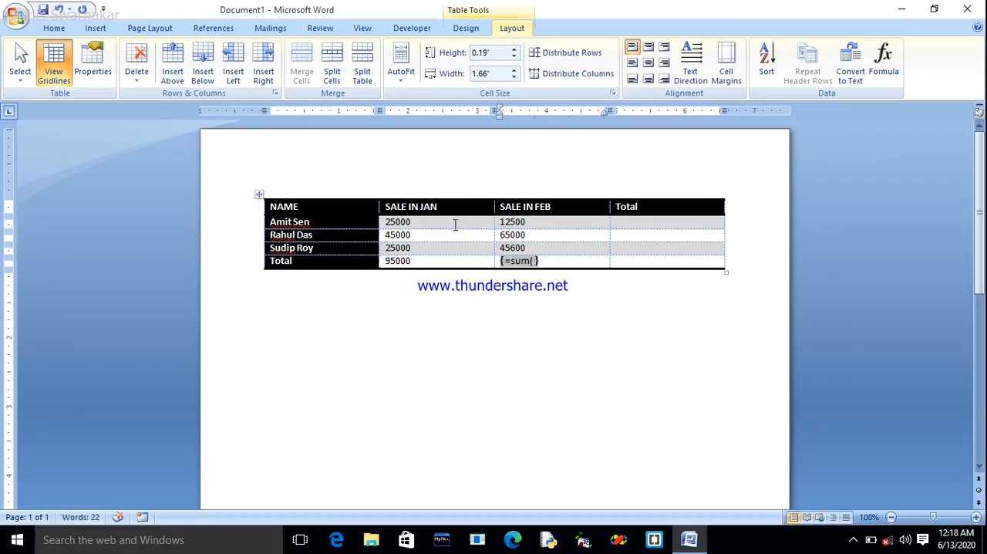
pyautogui.write('c2')
pyautogui.write('c4')
pyautogui.press('BackSpace')
pyautogui.press('BackSpace')
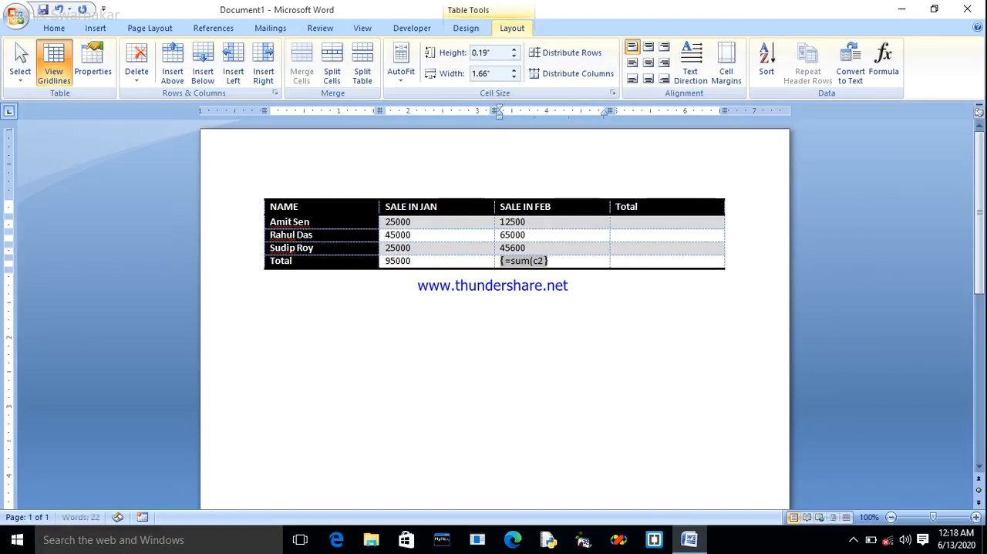
pyautogui.write(':c4)')
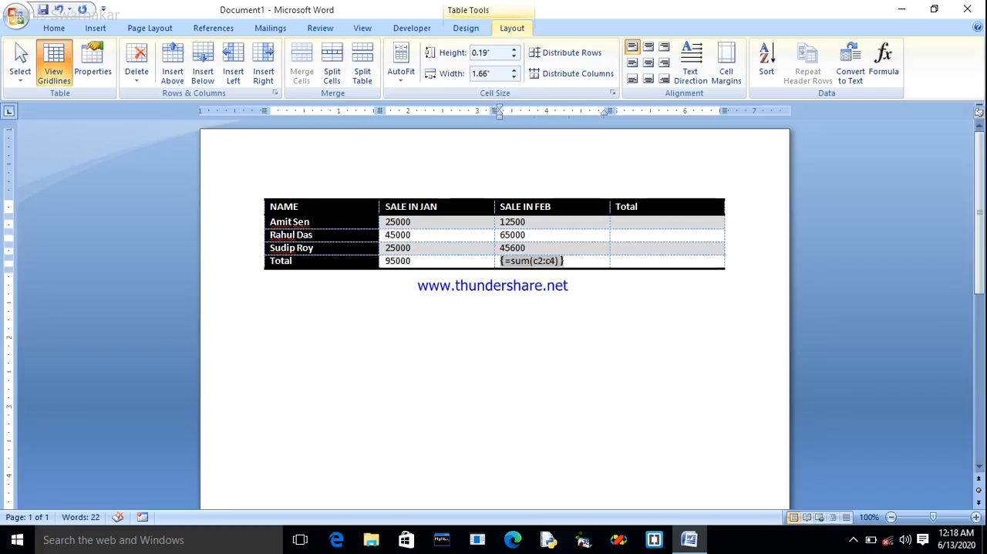
pyautogui.press('F9')
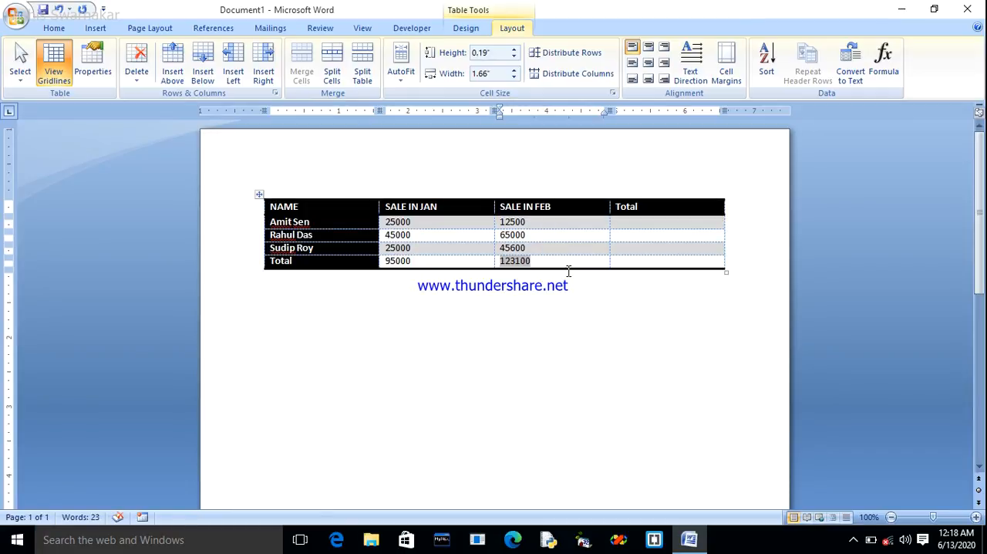
pyautogui.click(633, 221)
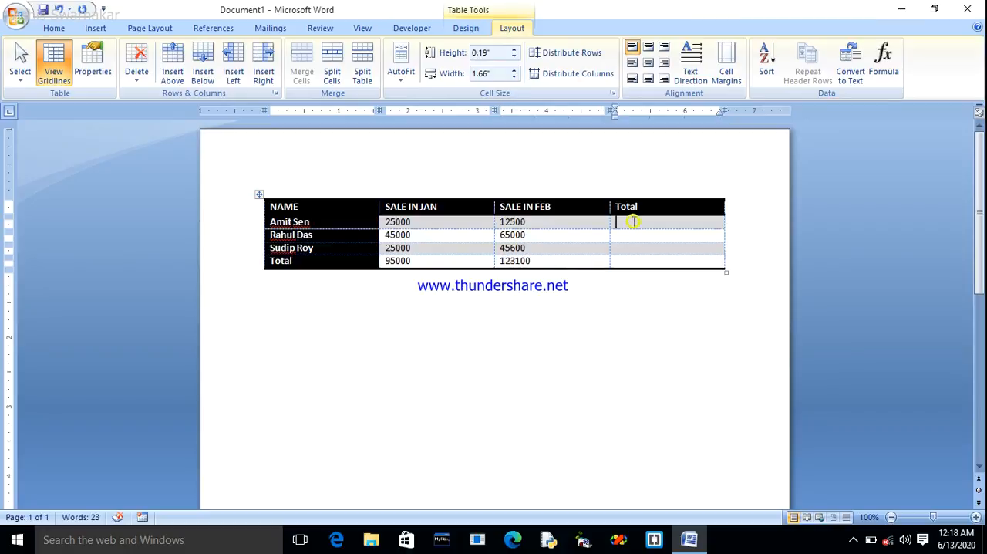
pyautogui.click(630, 240)
pyautogui.click(621, 262)
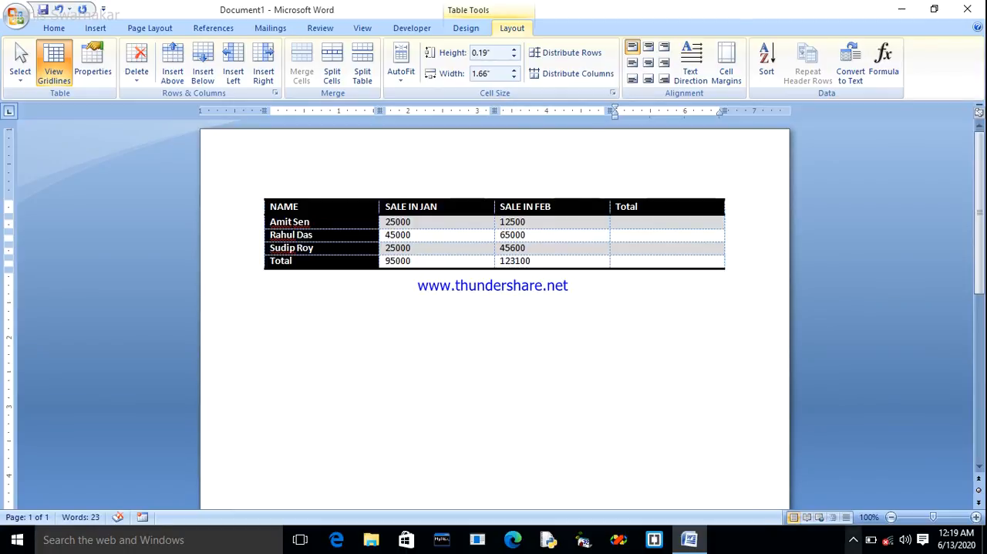
pyautogui.click(848, 543)
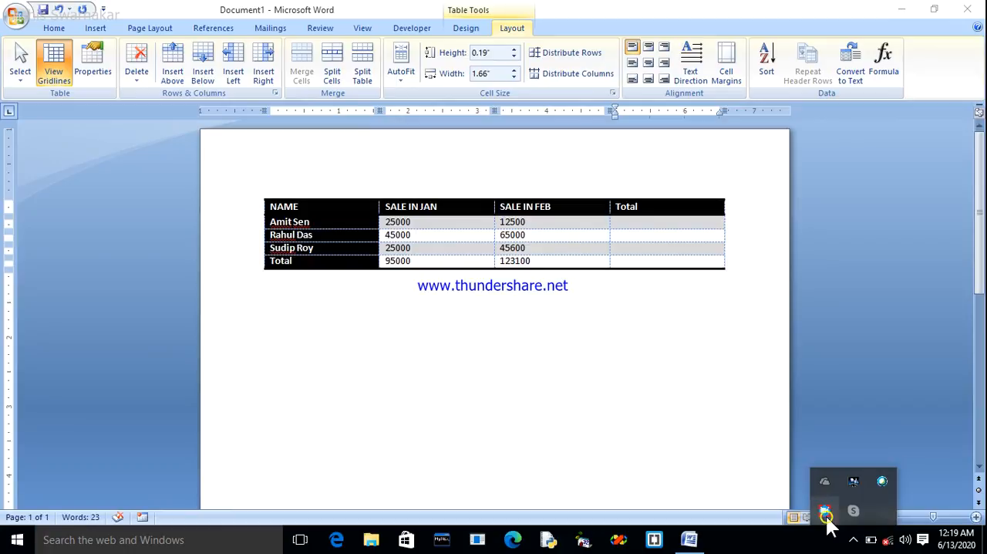